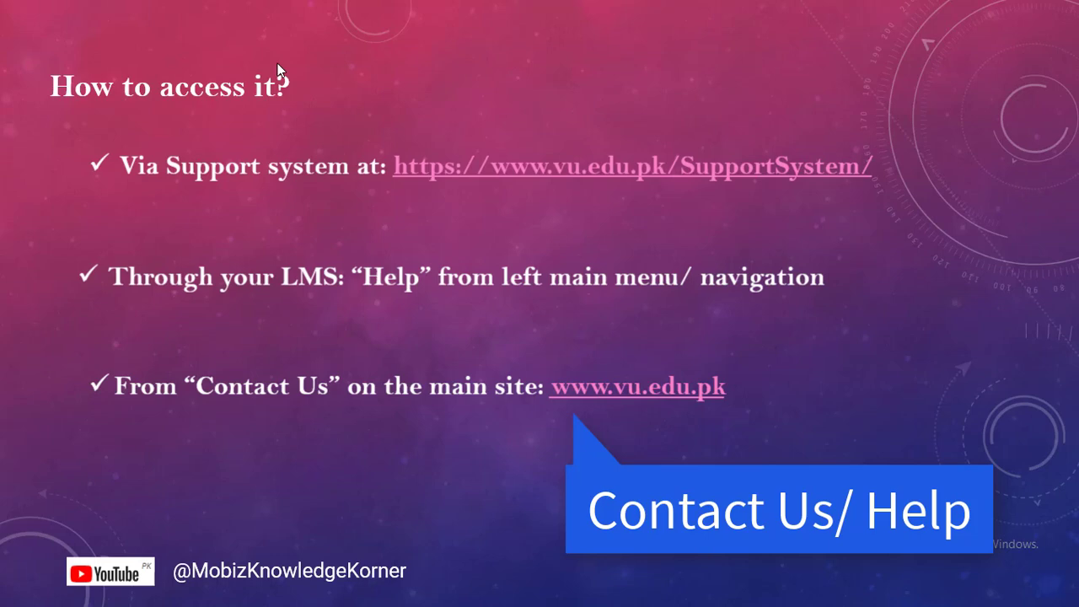
# Open the Virtual University Support System page and log in to the VU Student account with the filled-in credentials.
pyautogui.click(546, 179)
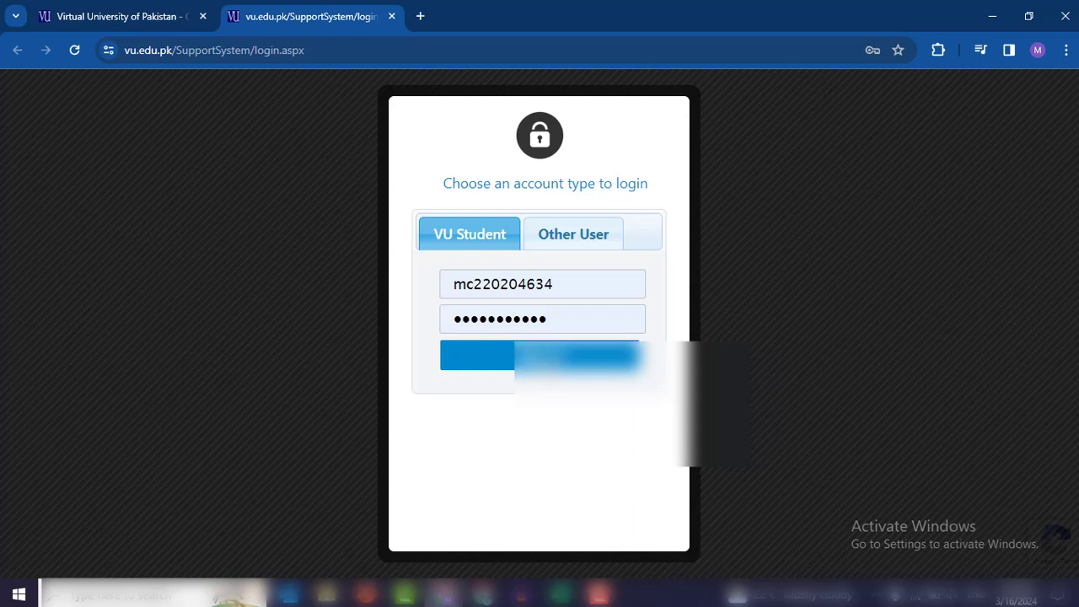
pyautogui.click(544, 363)
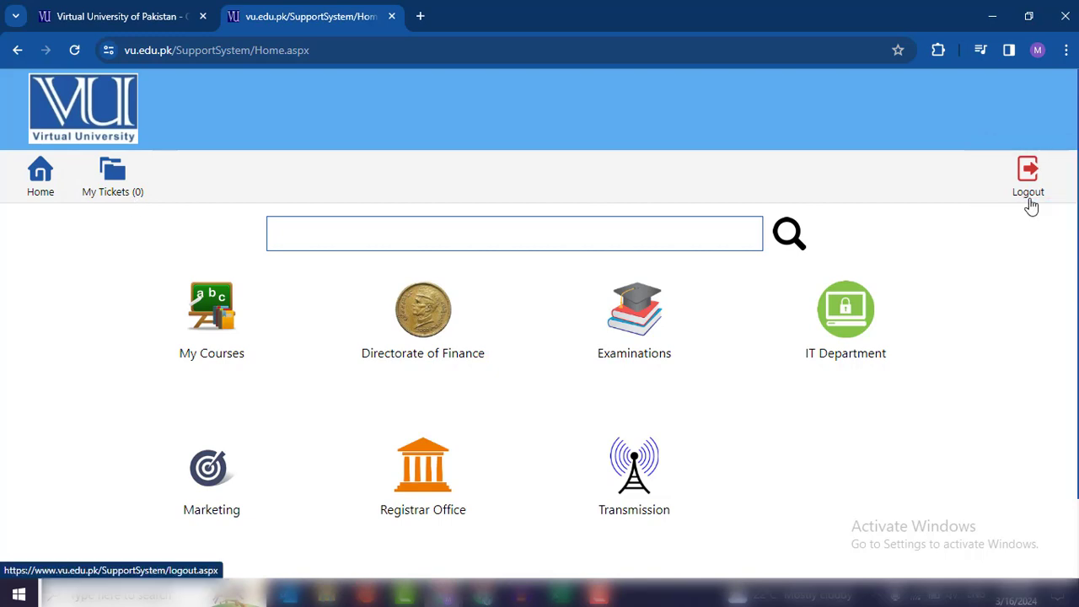
# View the Directorate of Finance category, then return to the Support System home page.
pyautogui.click(298, 243)
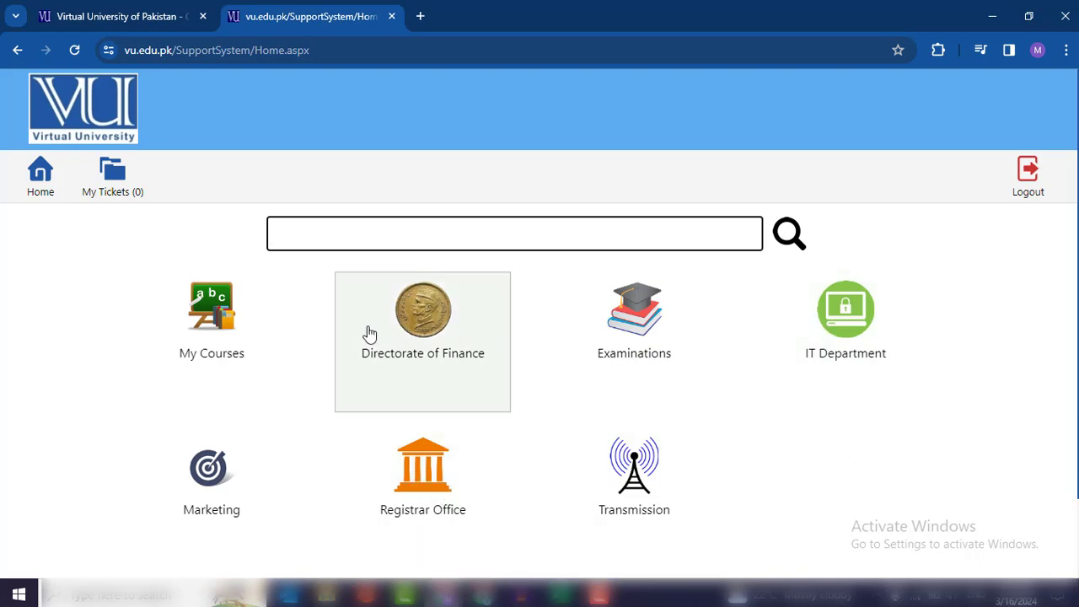
pyautogui.click(405, 334)
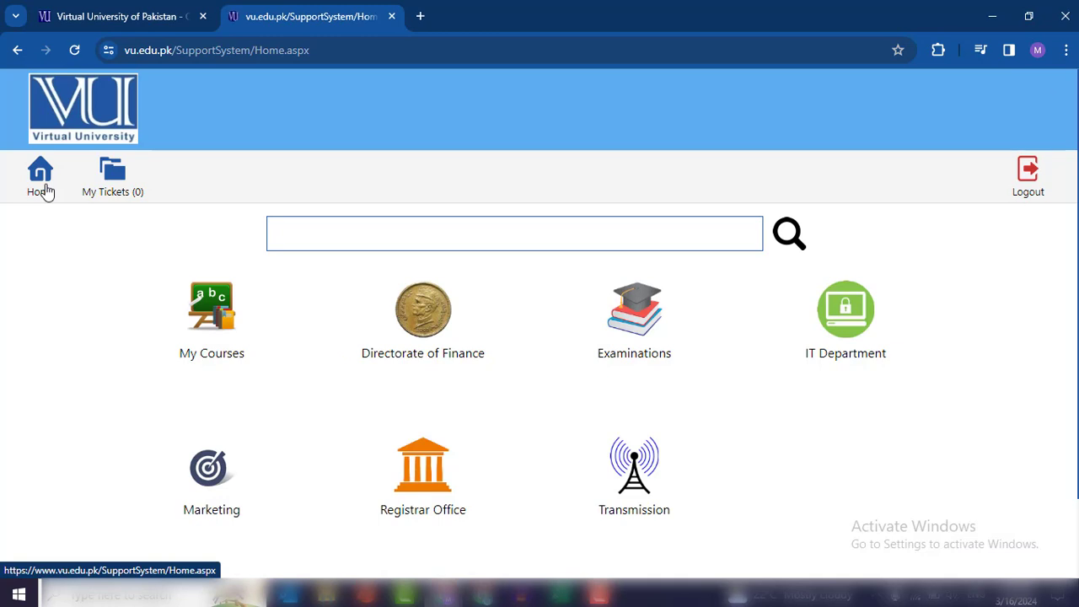
pyautogui.click(45, 190)
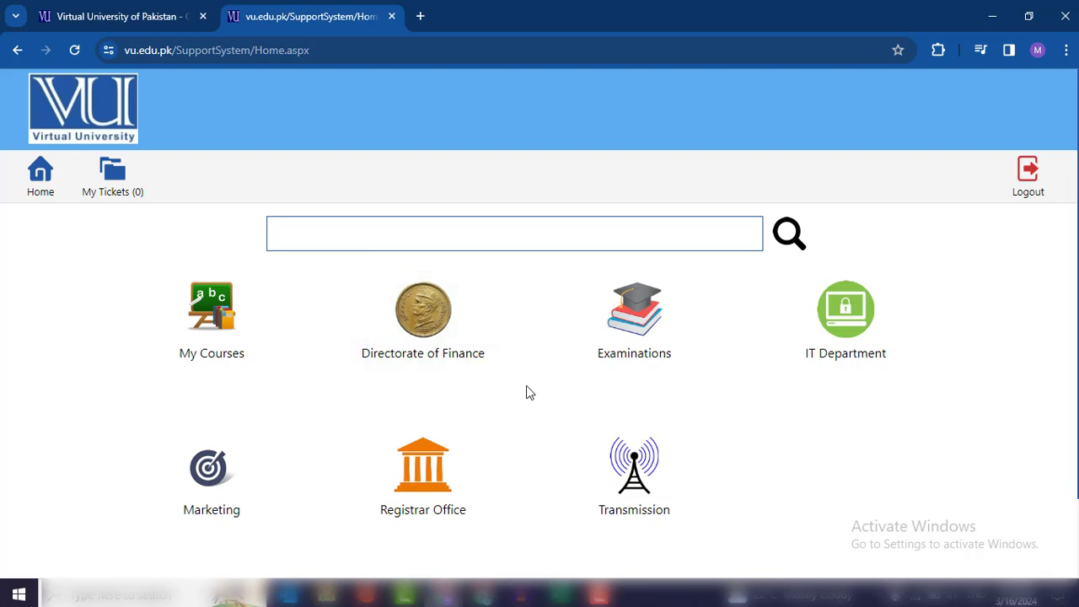
# Open the Examinations category and review the query types under Conduct and Degree.
pyautogui.click(633, 329)
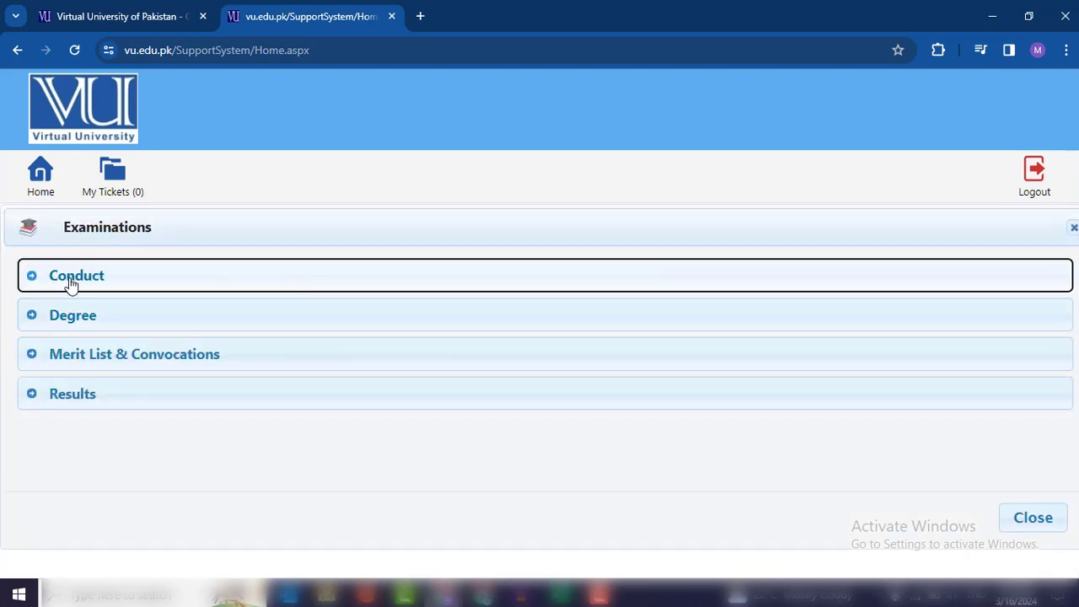
pyautogui.click(71, 284)
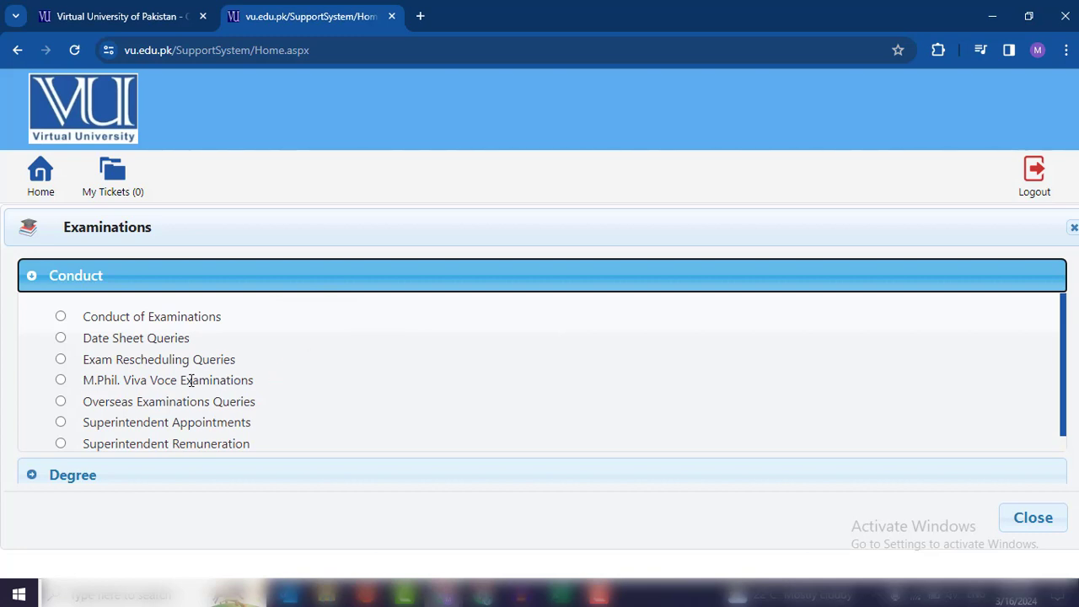
pyautogui.click(38, 279)
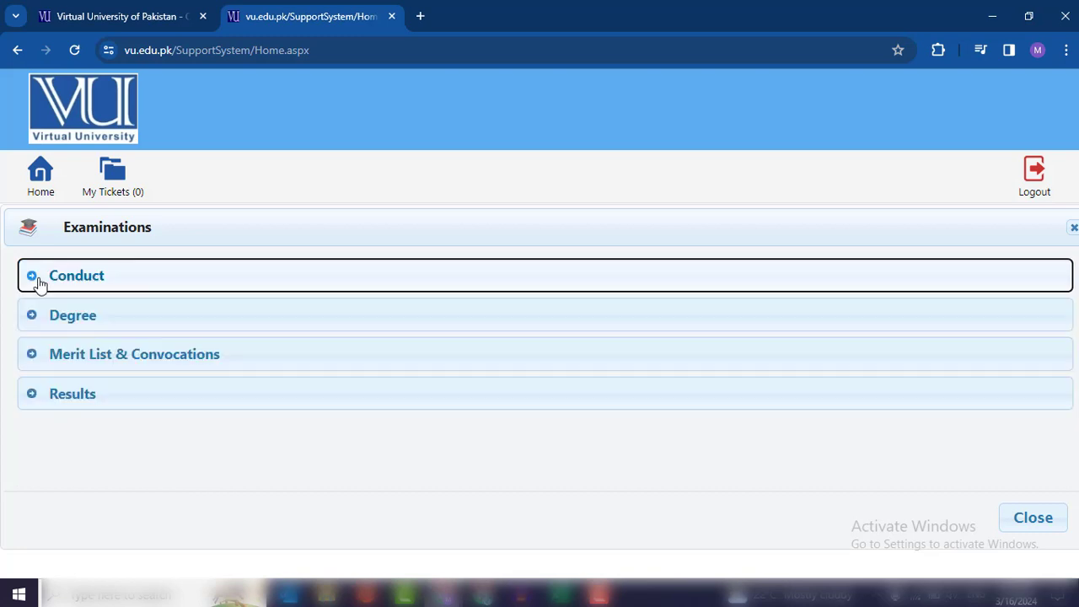
pyautogui.click(82, 313)
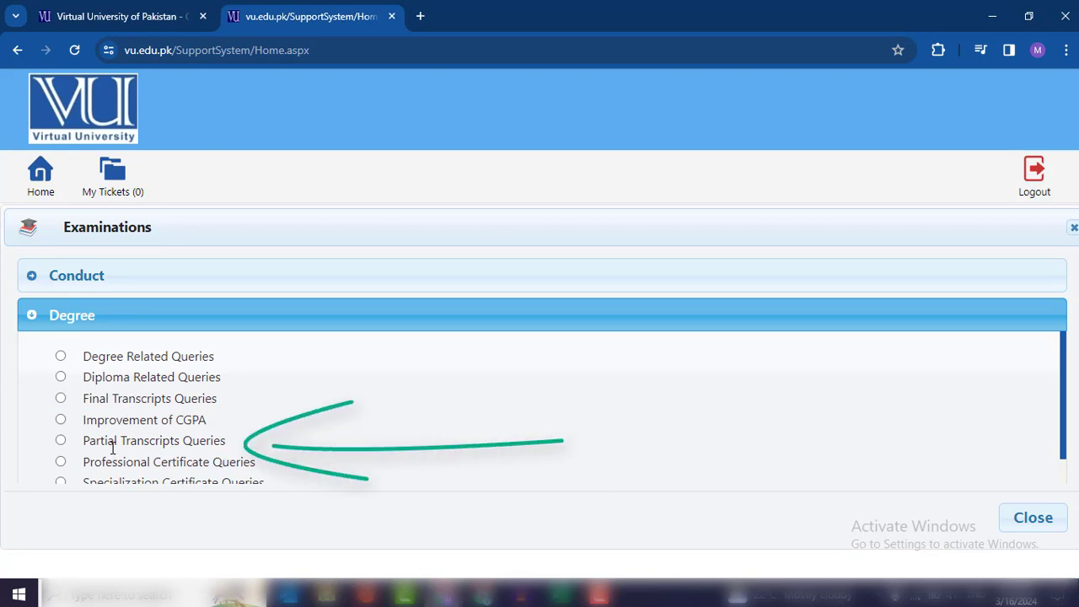
pyautogui.click(102, 317)
# Review the Examinations query types under Merit List & Convocations and Results, then leave the category.
pyautogui.click(118, 354)
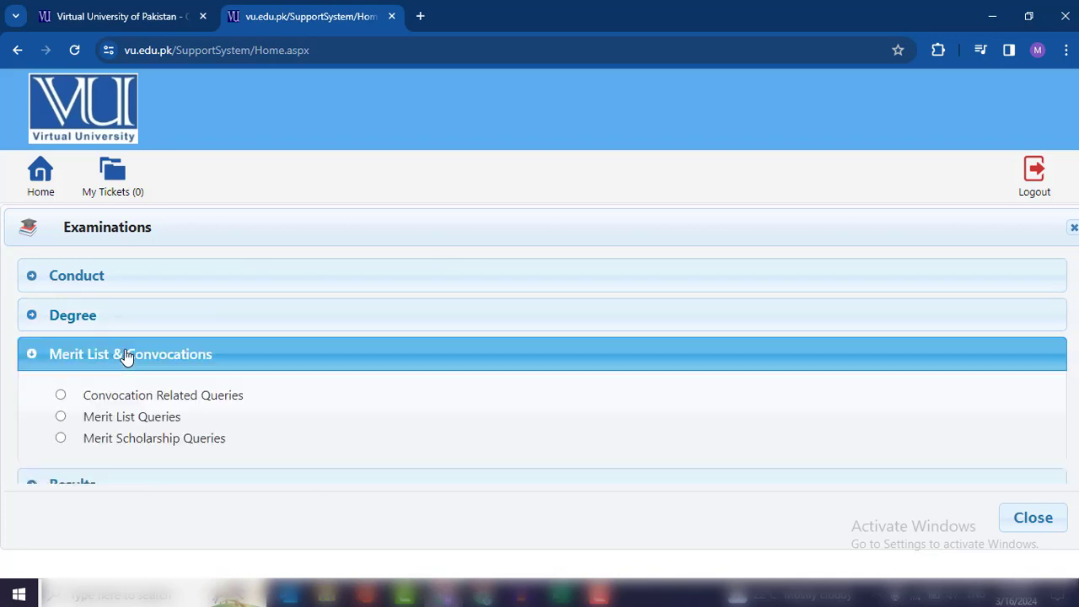
pyautogui.scroll(-1, 173, 436)
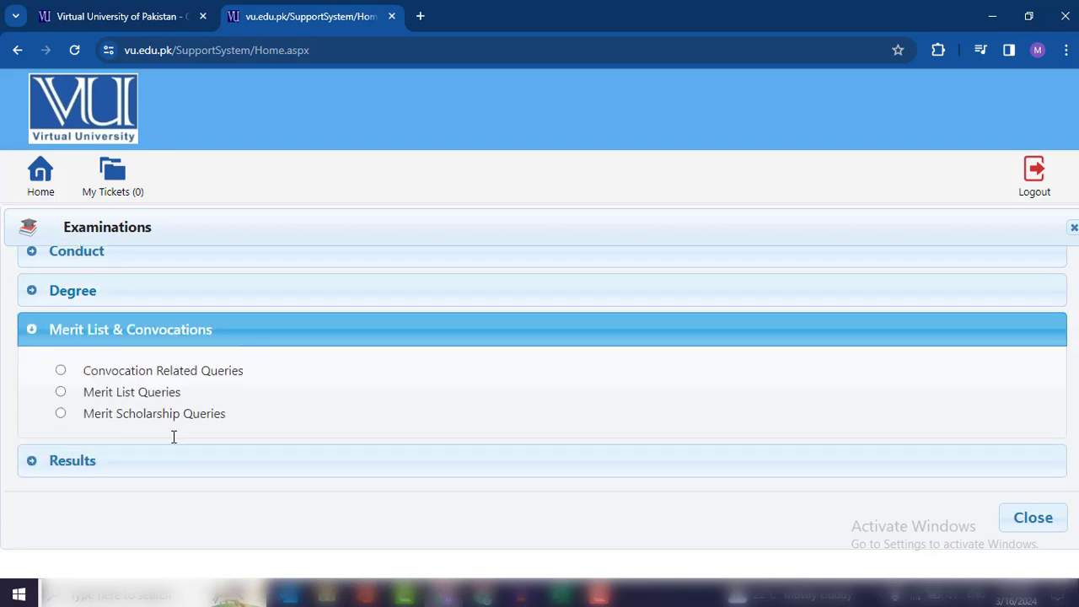
pyautogui.scroll(1, 174, 437)
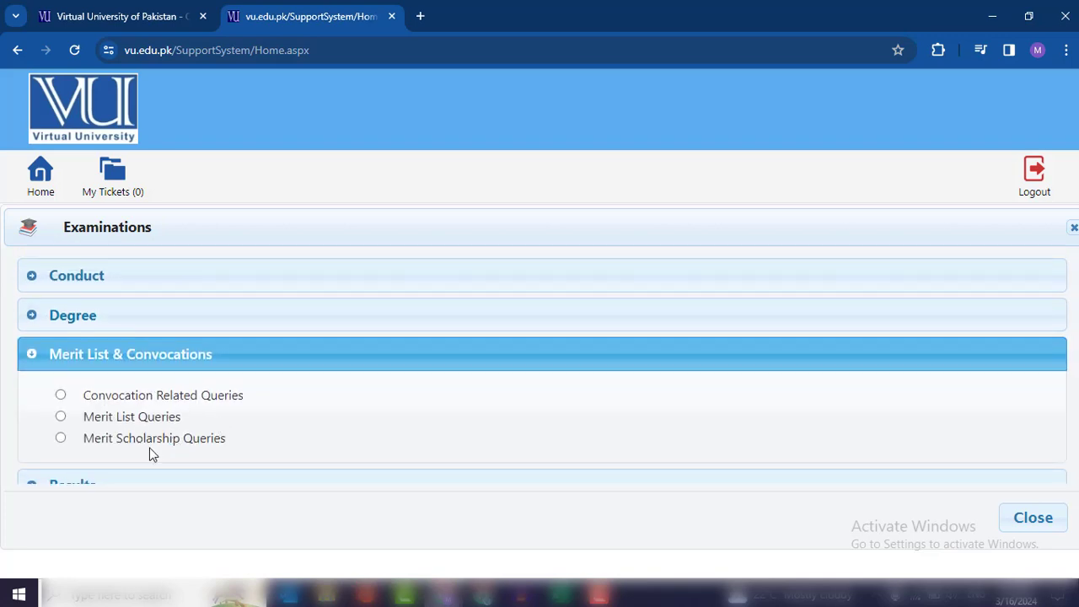
pyautogui.click(125, 356)
pyautogui.click(84, 397)
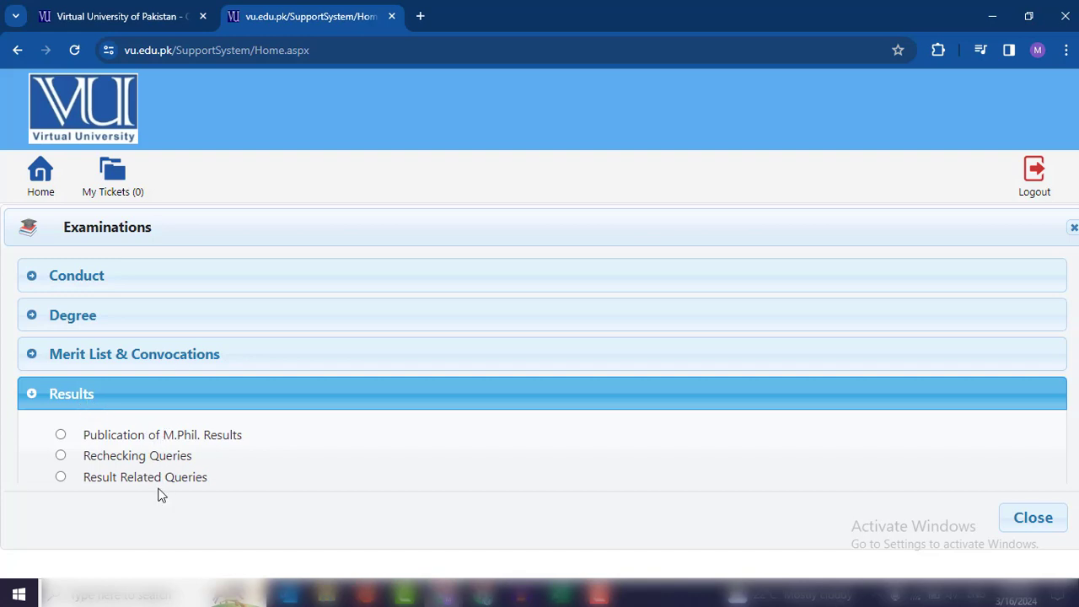
pyautogui.click(67, 408)
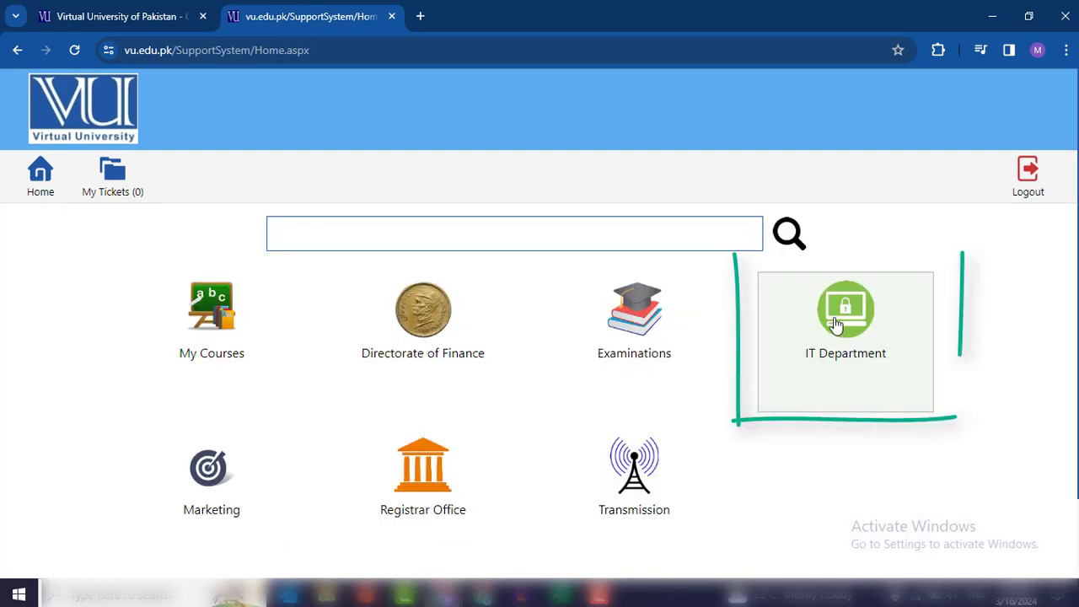
# Open the IT Department category, review the issue types under General, and close the category.
pyautogui.click(835, 325)
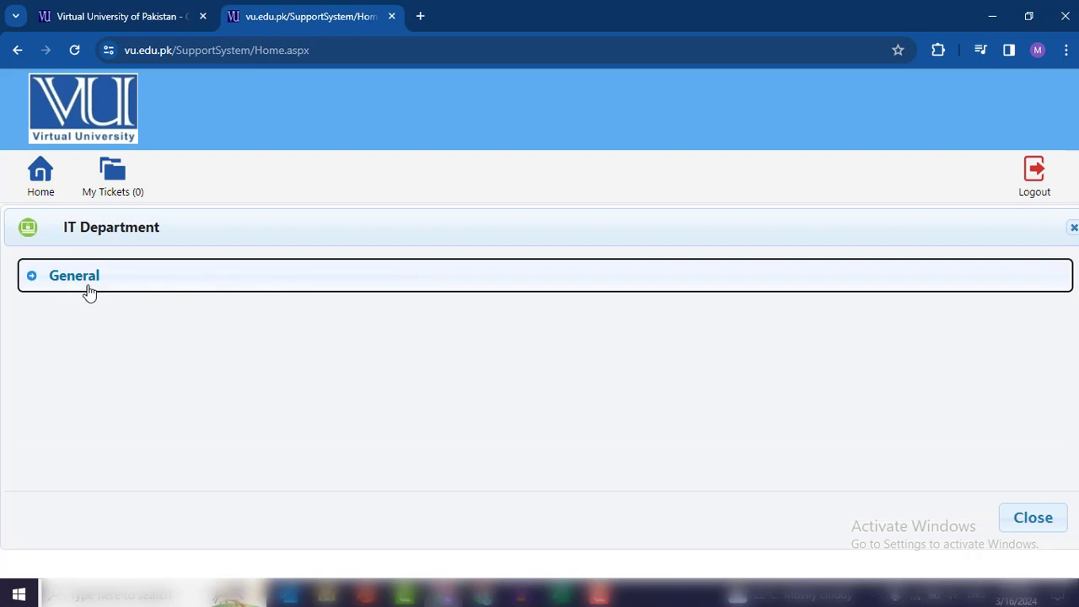
pyautogui.click(88, 291)
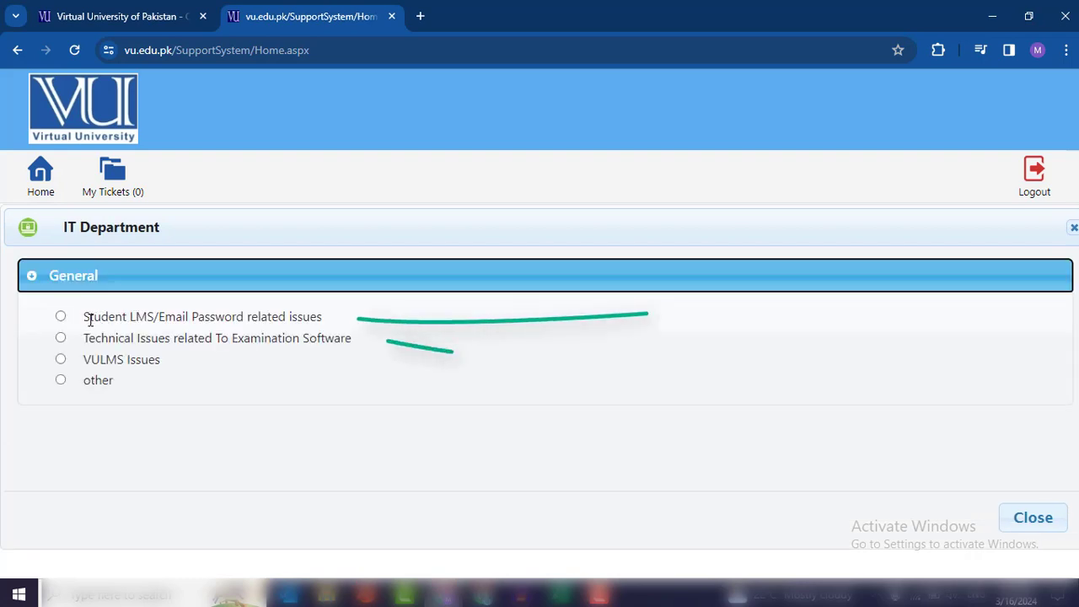
pyautogui.click(91, 320)
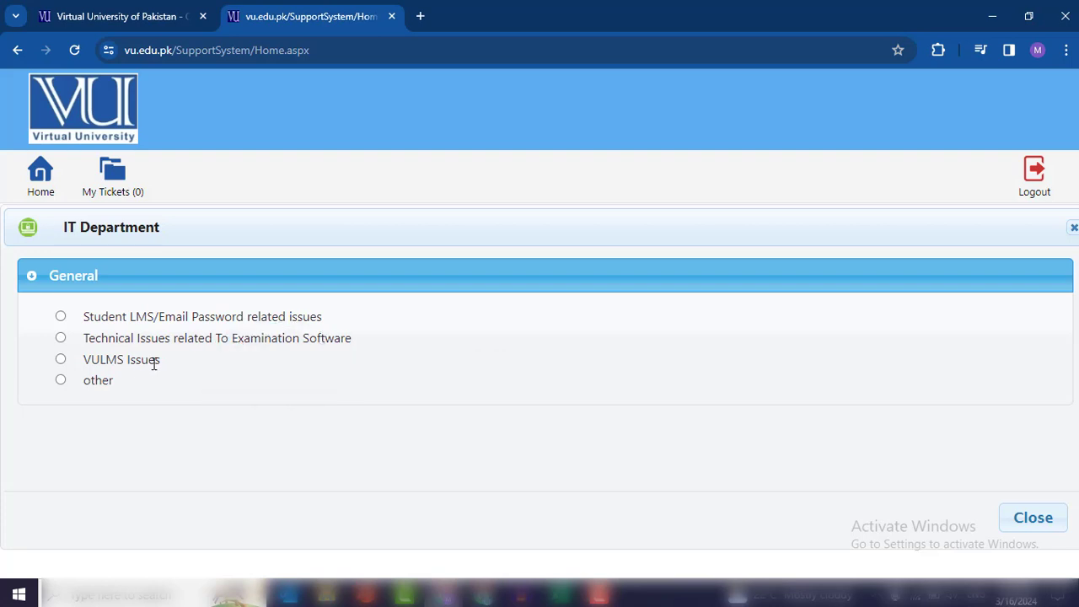
pyautogui.press('Escape')
# Open the Registrar Office category and review the query types under Admissions and Campus Change.
pyautogui.click(405, 455)
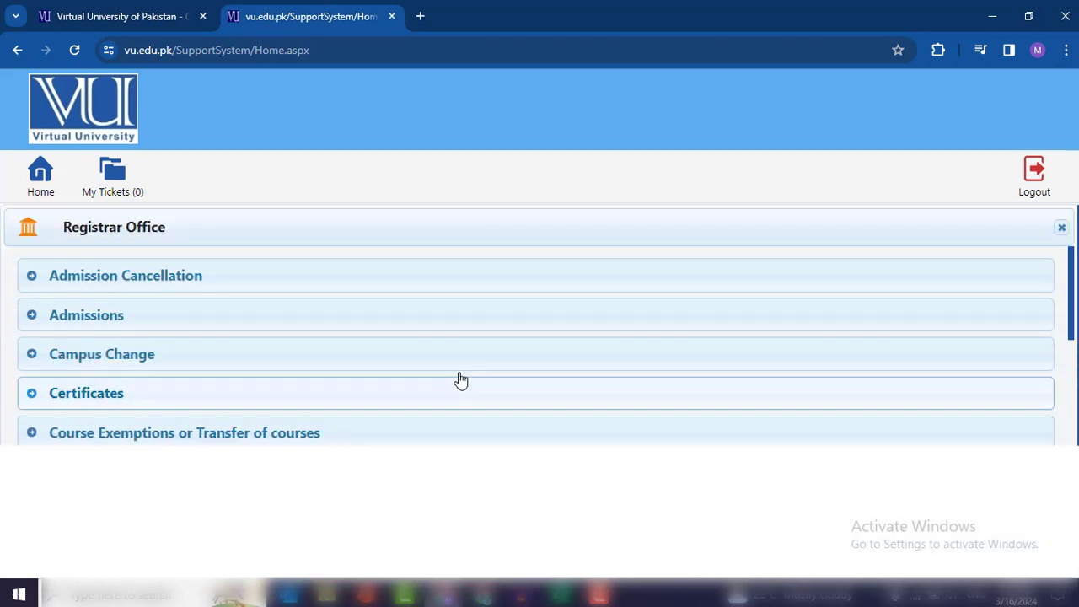
pyautogui.click(96, 319)
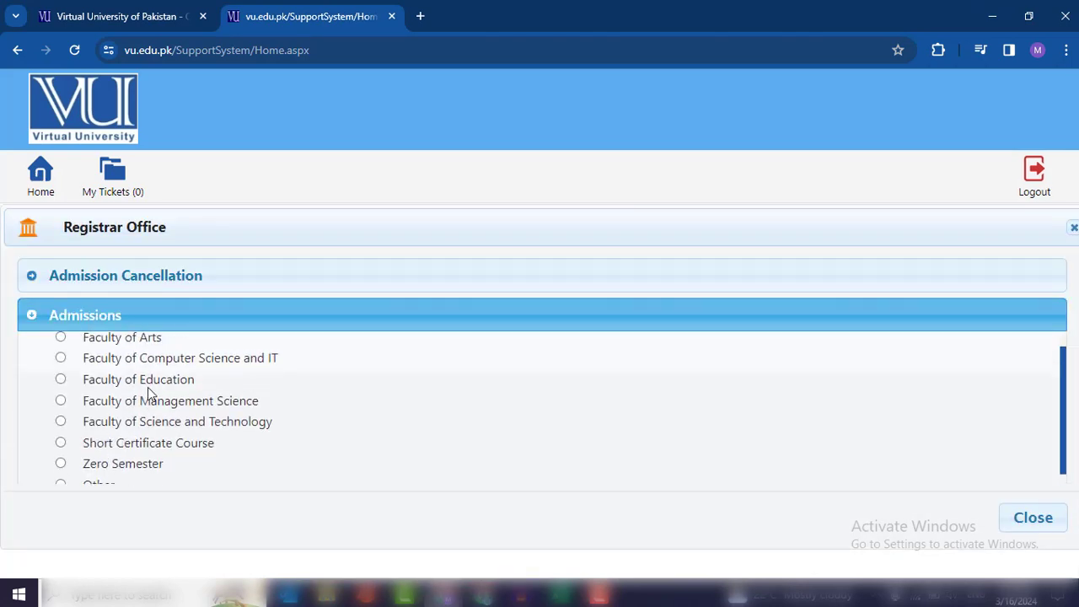
pyautogui.scroll(-1, 141, 381)
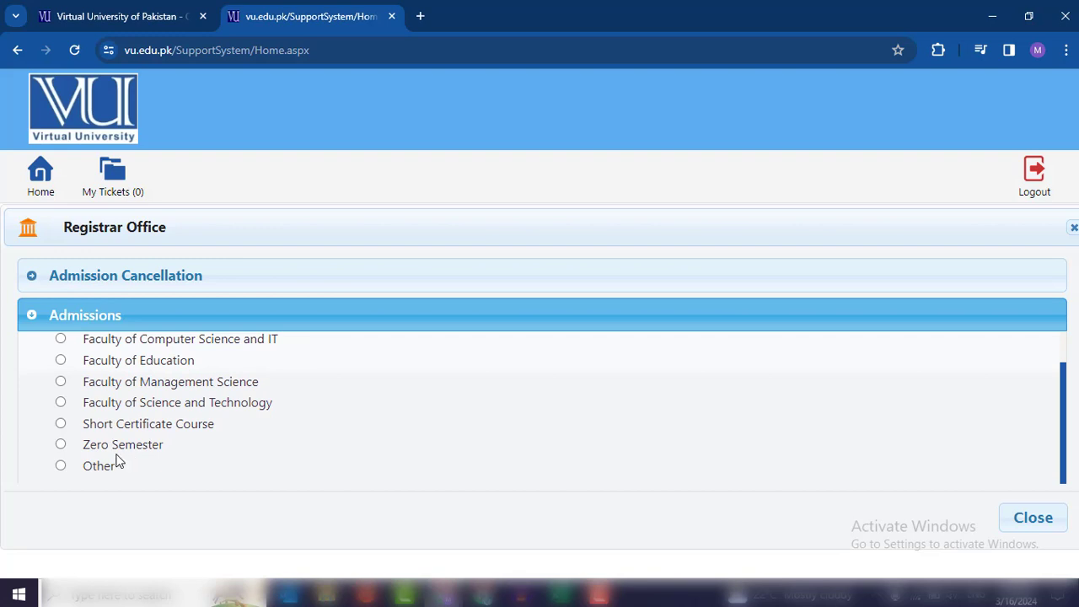
pyautogui.click(65, 316)
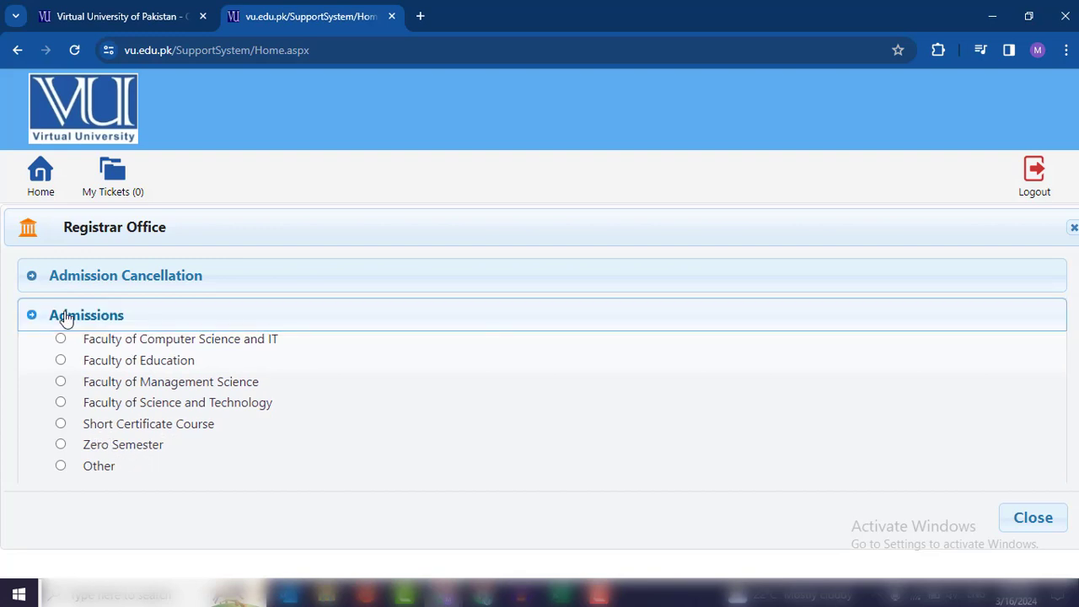
pyautogui.click(120, 359)
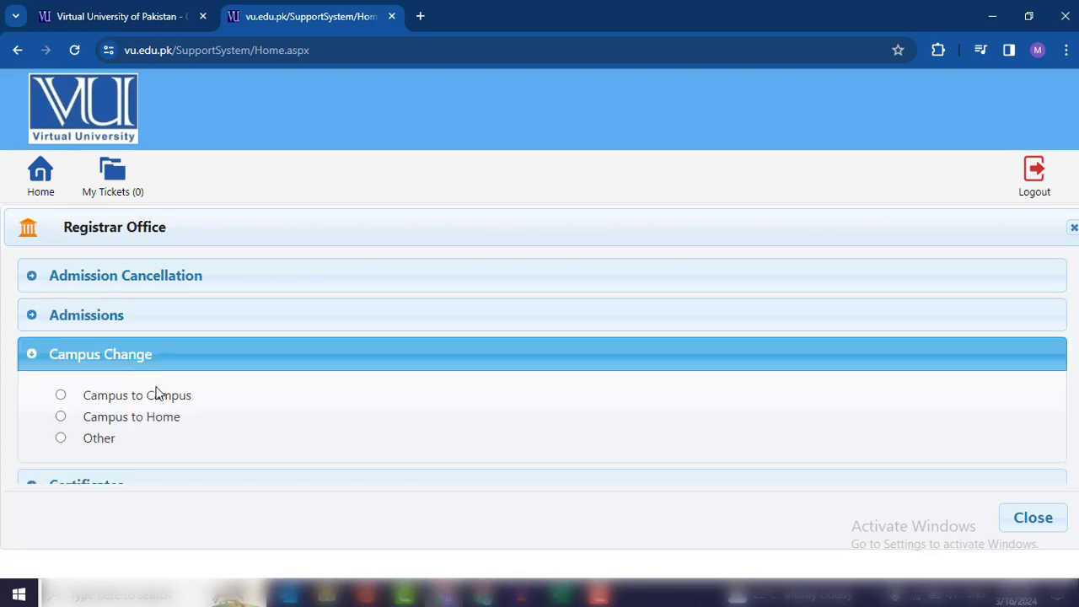
pyautogui.click(111, 369)
# Review the Registrar Office query types under Certificates and Course Exemptions or Transfer of courses.
pyautogui.click(92, 396)
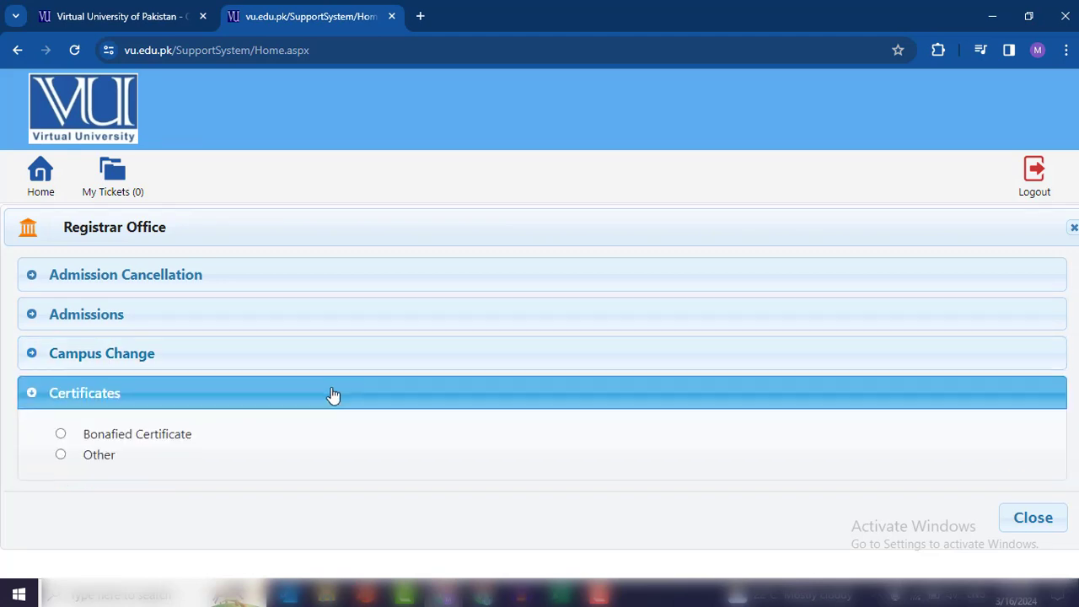
pyautogui.scroll(-2, 178, 330)
pyautogui.scroll(1, 150, 351)
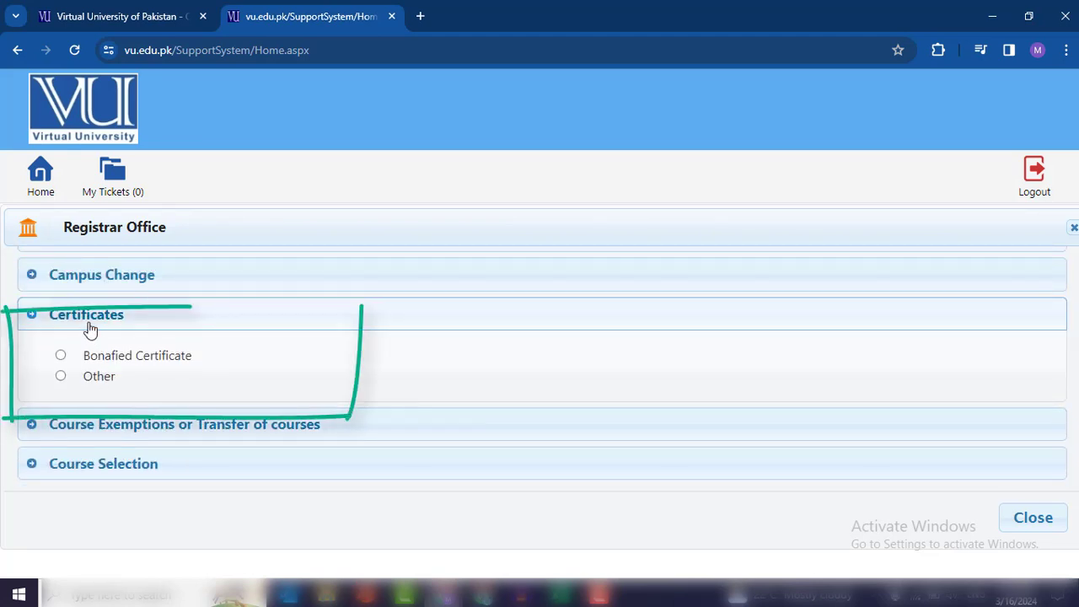
pyautogui.click(87, 322)
pyautogui.click(141, 364)
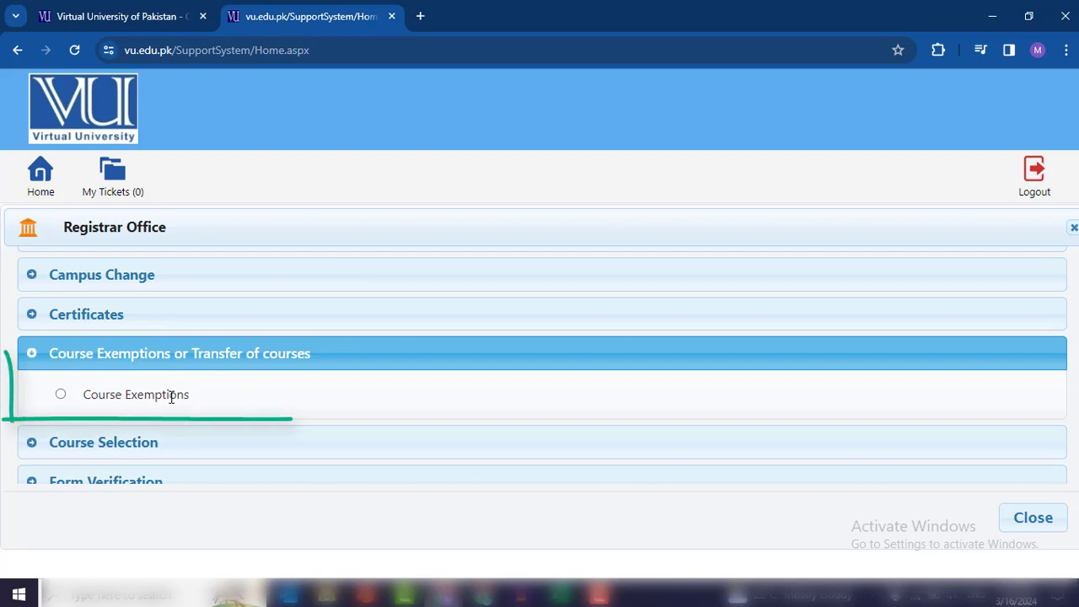
pyautogui.click(125, 355)
# Review the Registrar Office query types under Course Selection and Form Verification.
pyautogui.click(139, 403)
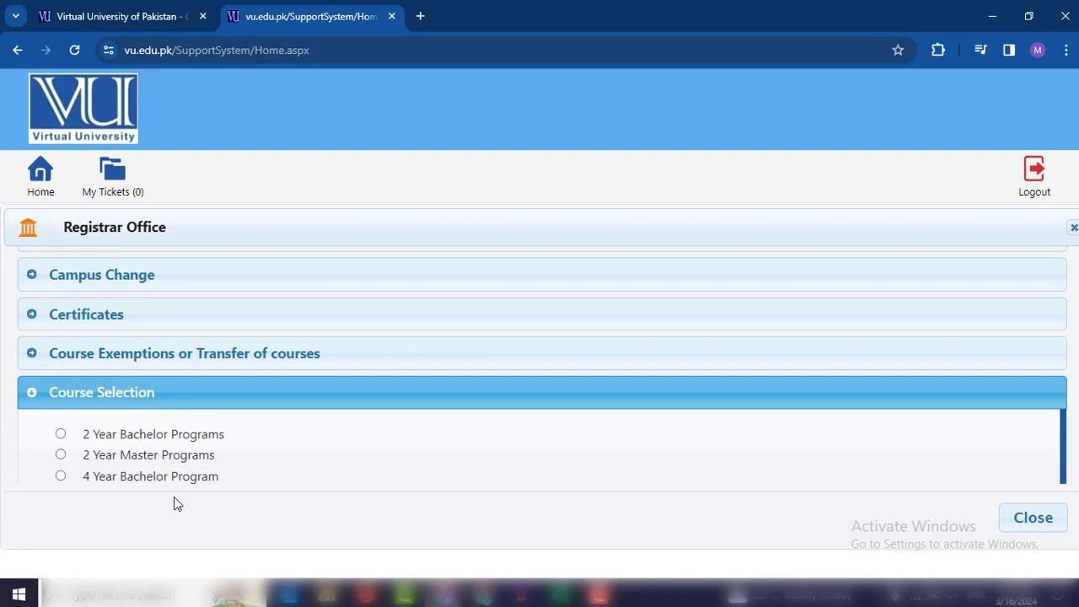
pyautogui.click(124, 395)
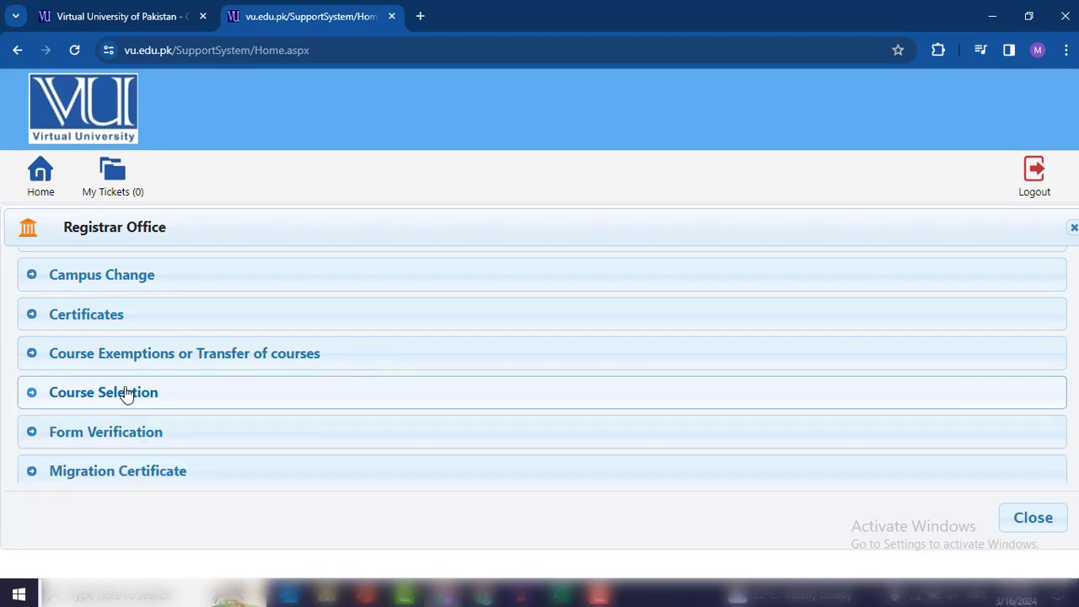
pyautogui.click(109, 439)
pyautogui.scroll(-3, 327, 440)
pyautogui.scroll(3, 329, 440)
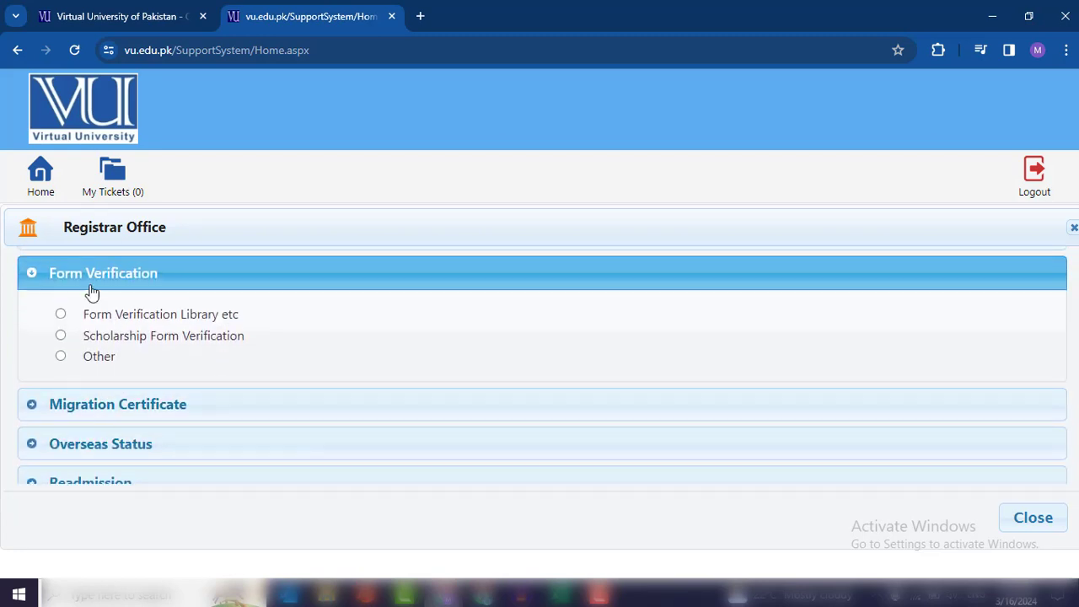
pyautogui.click(89, 285)
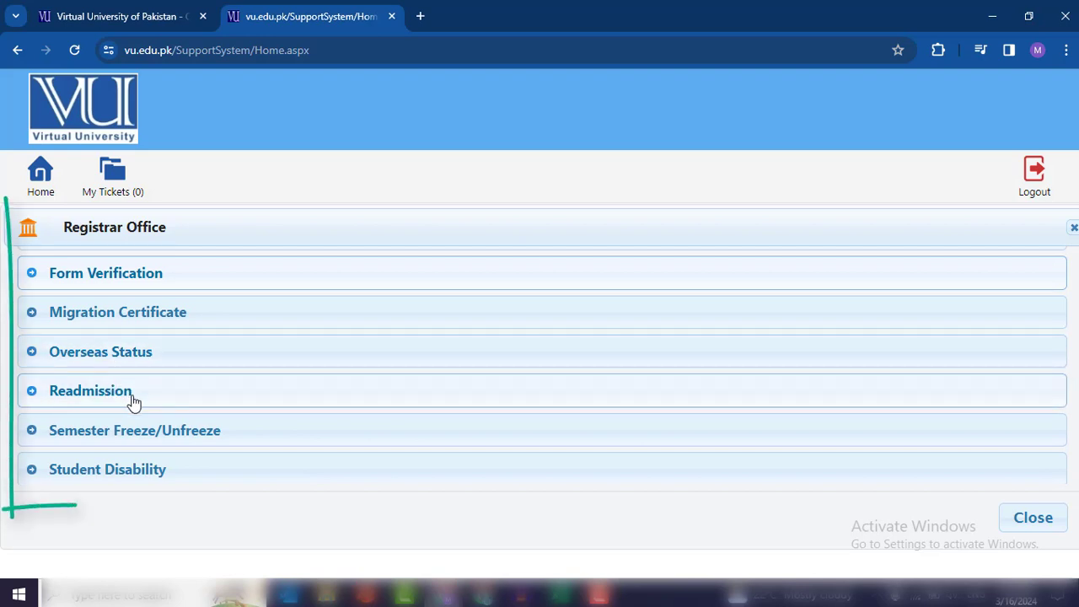
# Look through the remaining Registrar Office sections and expand Student Profile to show its query types.
pyautogui.scroll(-3, 130, 400)
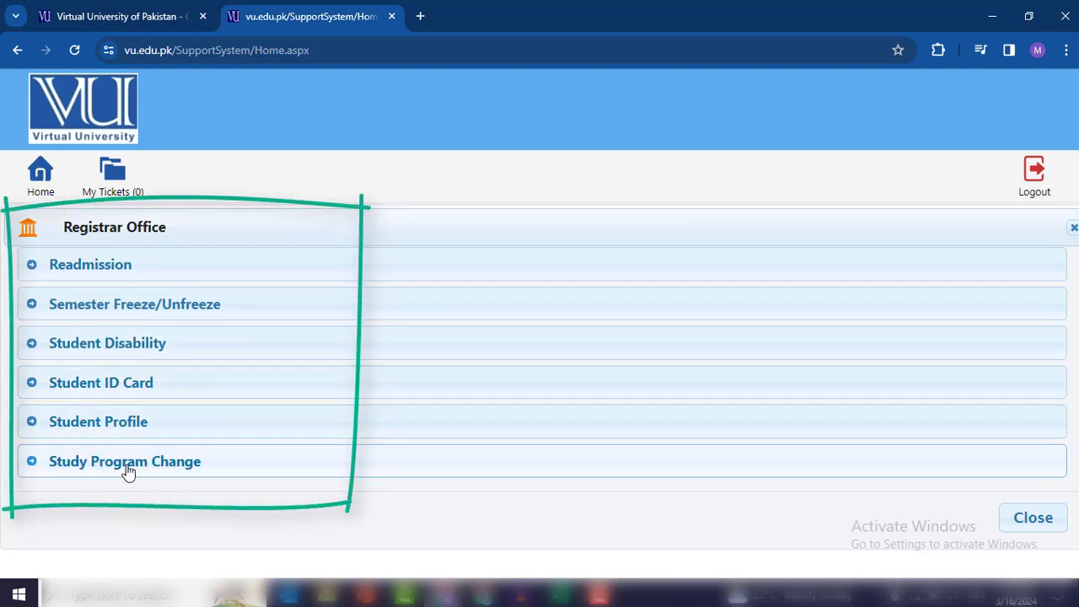
pyautogui.scroll(5, 137, 433)
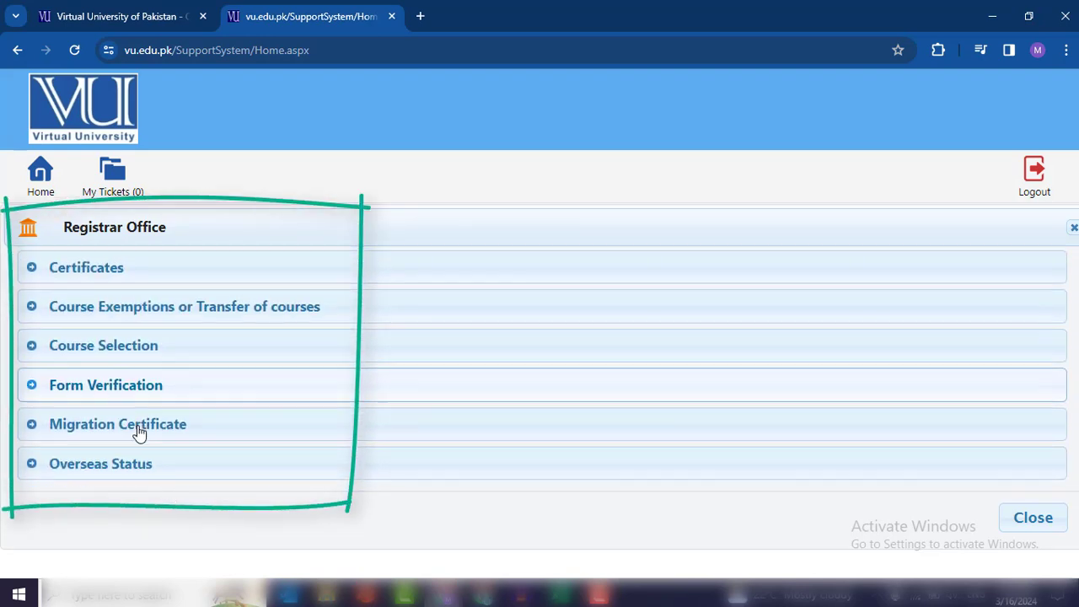
pyautogui.scroll(-3, 127, 316)
pyautogui.scroll(-3, 149, 362)
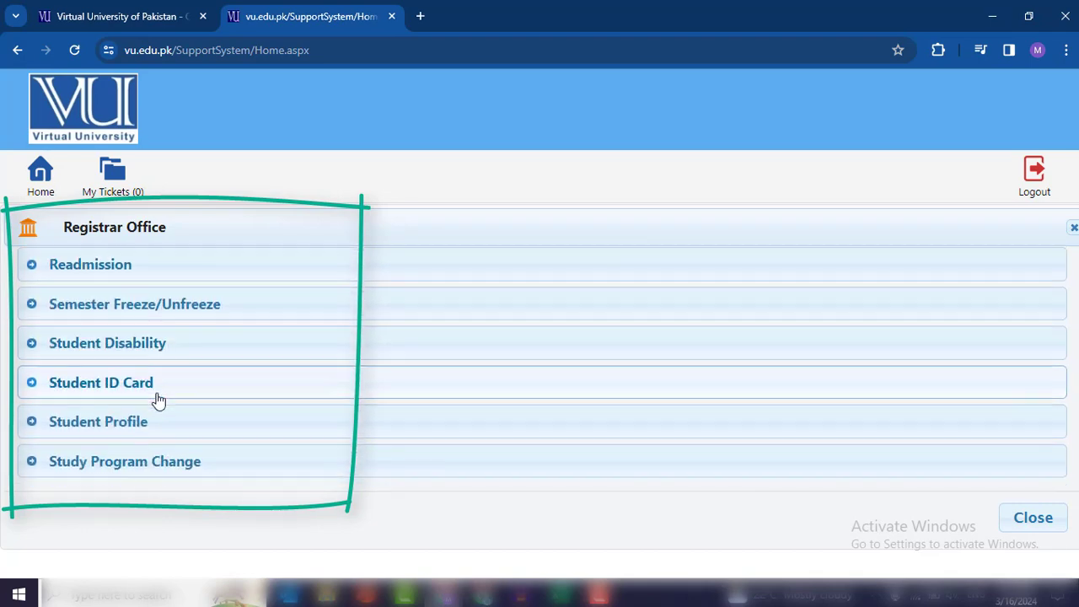
pyautogui.scroll(6, 147, 442)
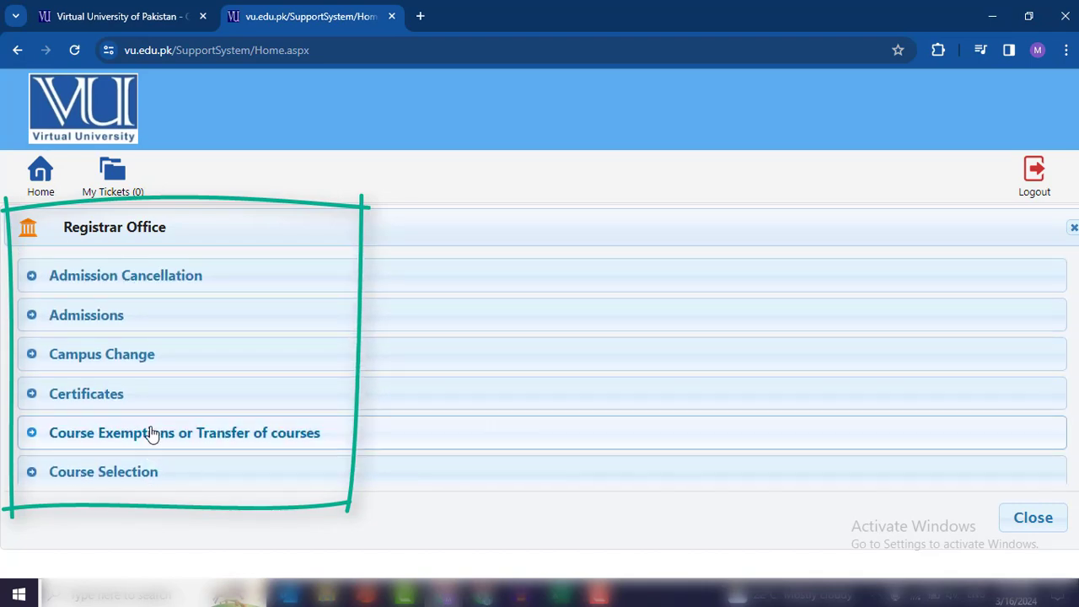
pyautogui.scroll(-3, 139, 337)
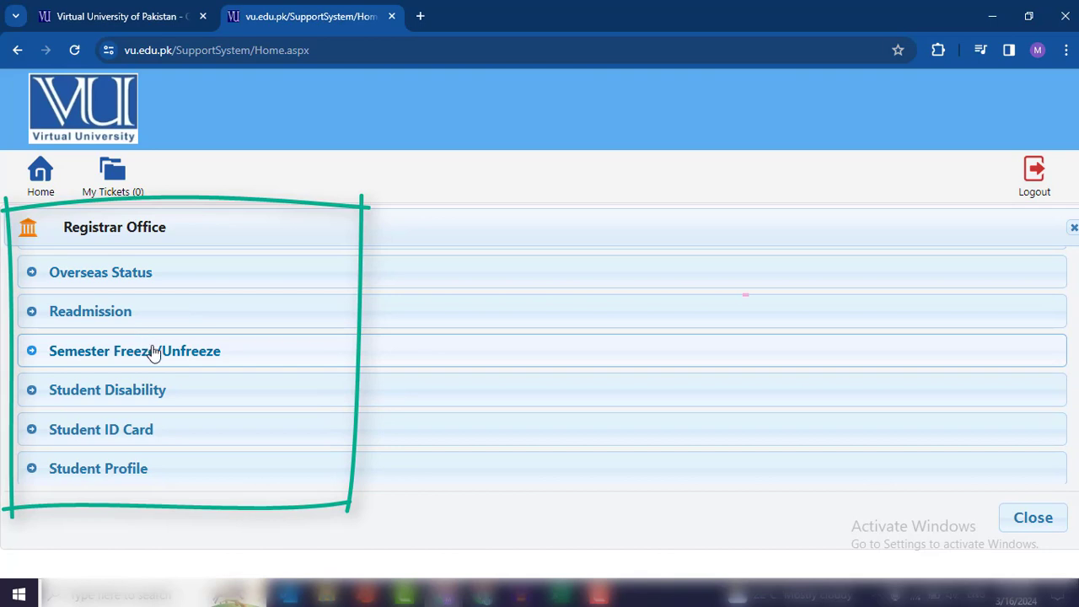
pyautogui.click(165, 474)
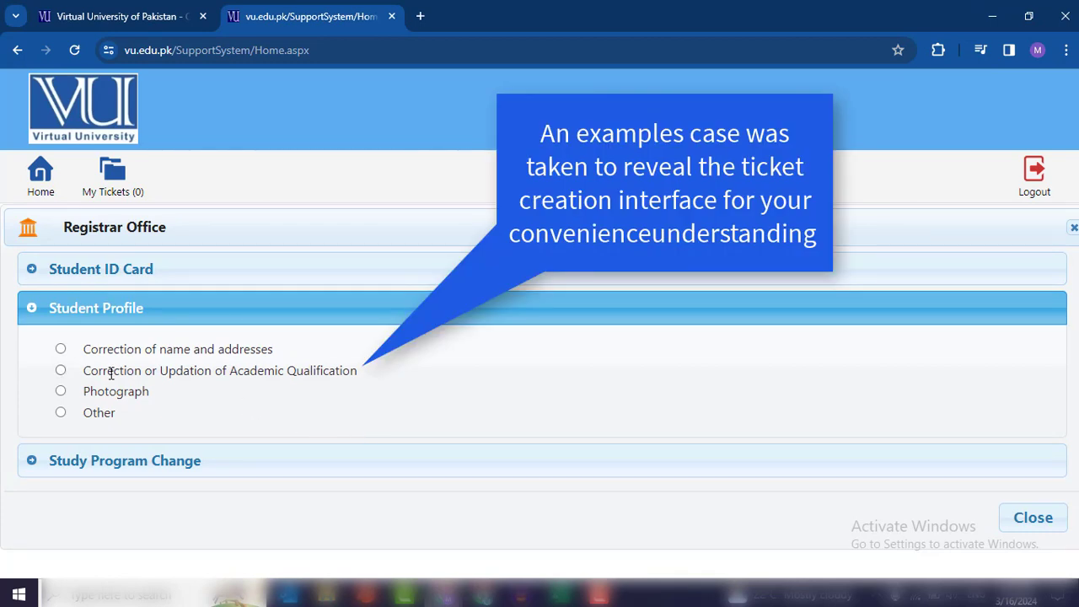
# Open the Student Profile ticket form for Correction or Updation of Academic Qualification and review its category and query details.
pyautogui.click(61, 371)
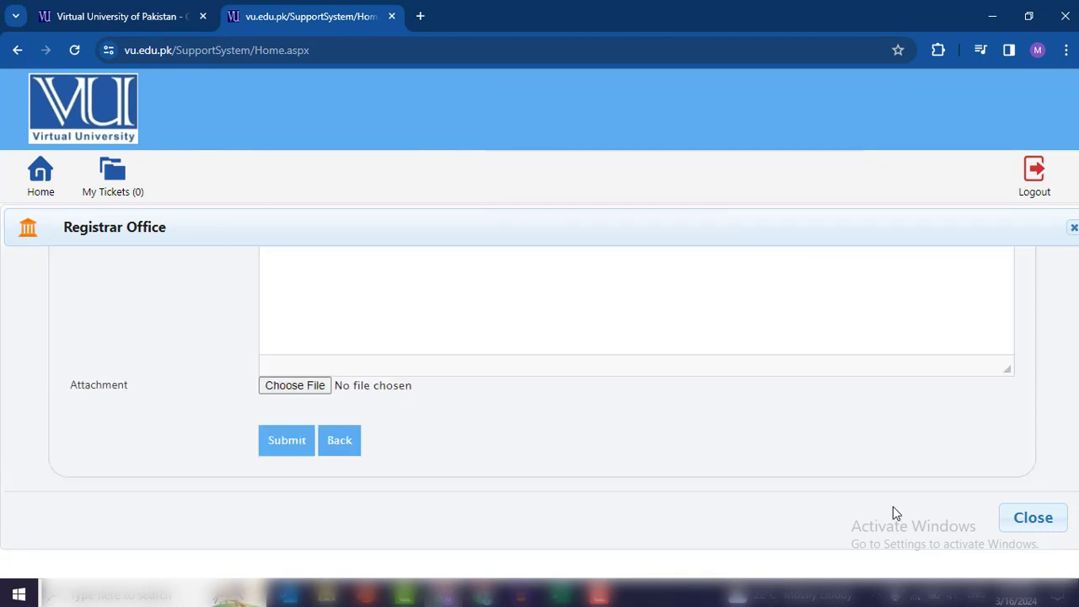
pyautogui.scroll(3, 847, 429)
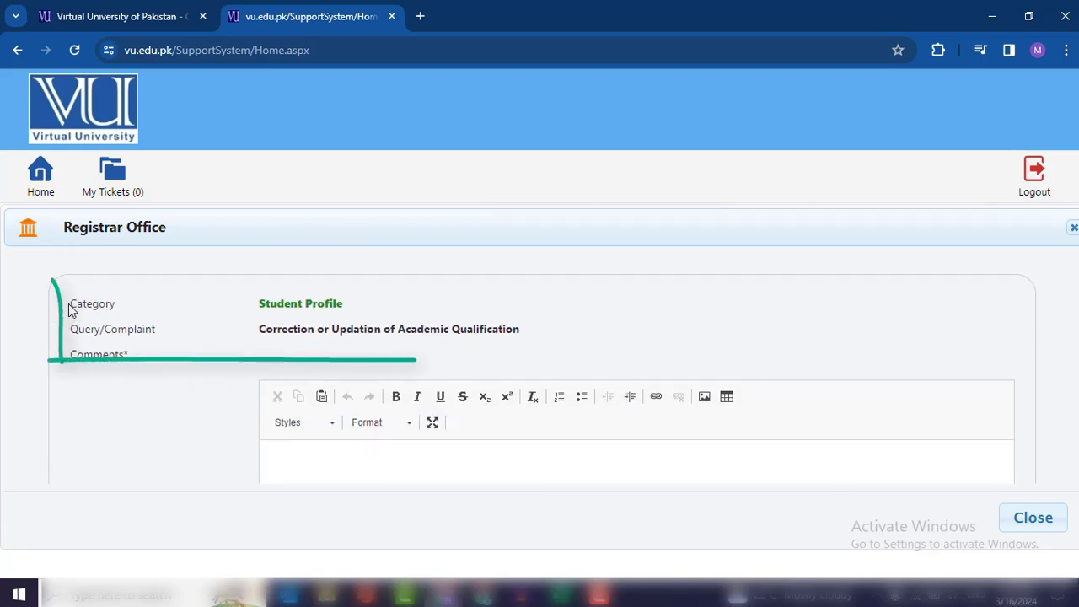
pyautogui.moveTo(70, 306); pyautogui.dragTo(86, 307)
pyautogui.click(249, 312)
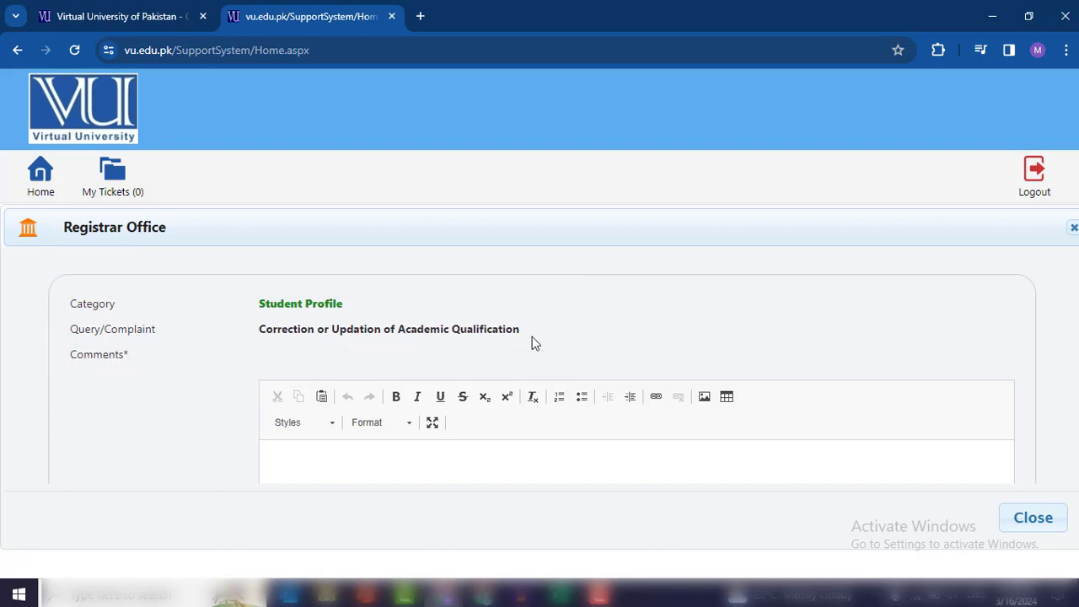
# Enter "write your draft here" as the comment on the academic qualification ticket.
pyautogui.scroll(-2, 540, 336)
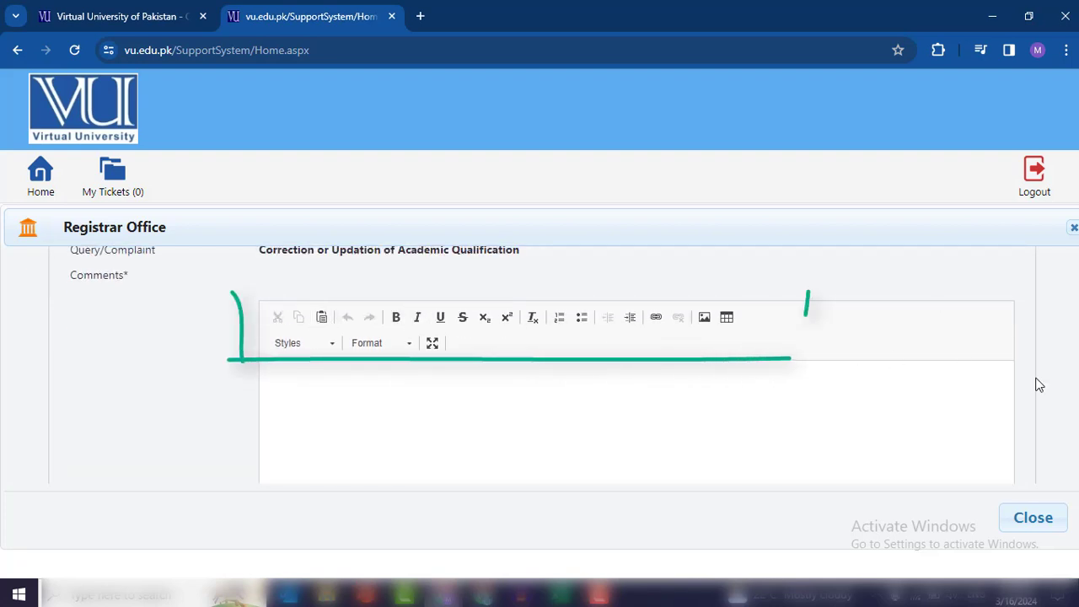
pyautogui.scroll(-1, 1064, 346)
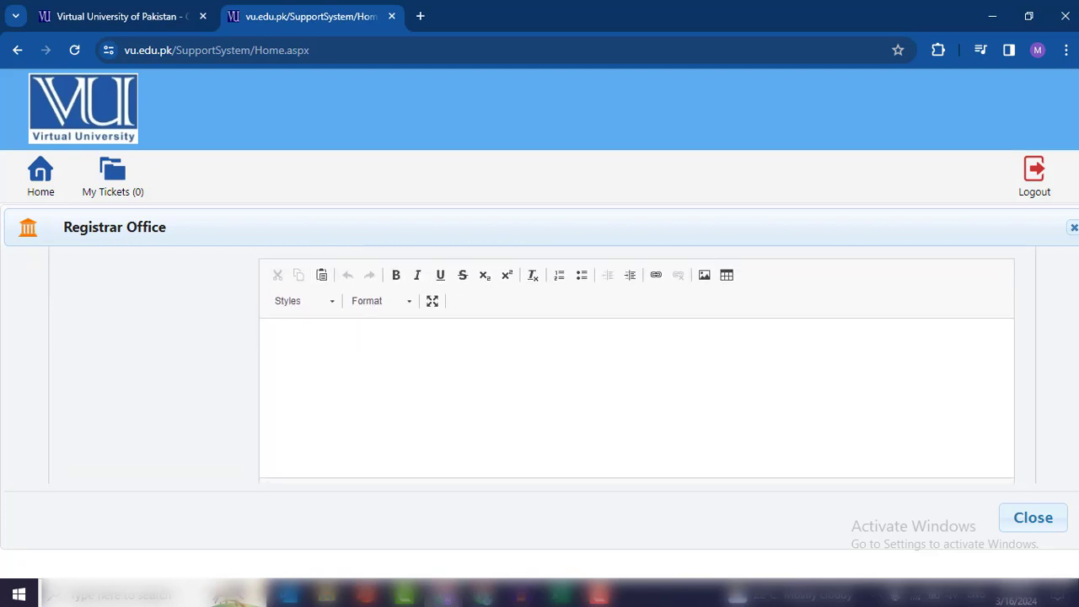
pyautogui.scroll(-1, 637, 365)
pyautogui.click(351, 369)
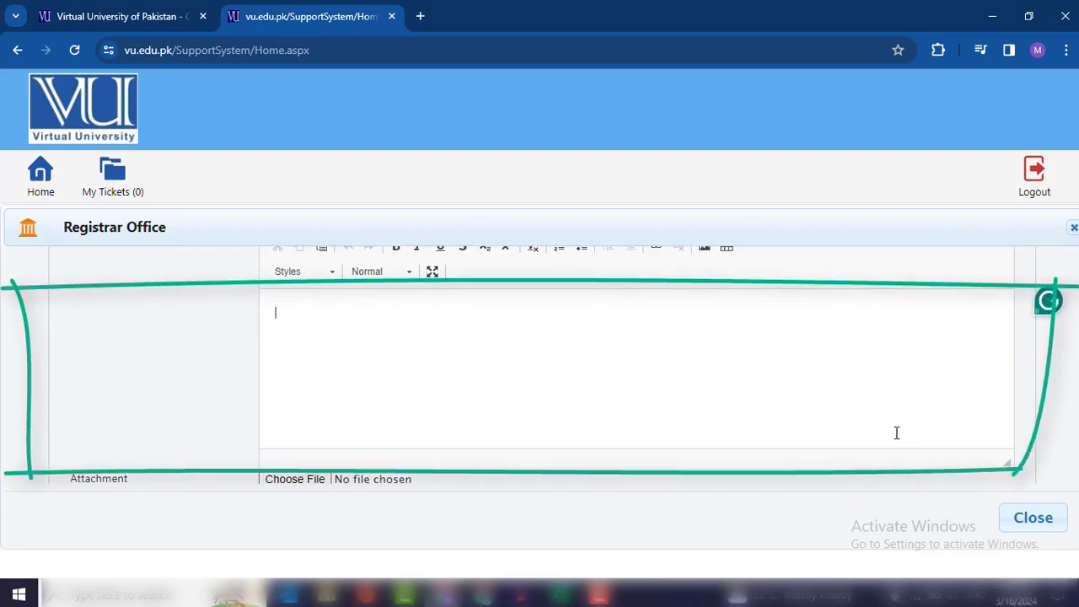
pyautogui.write('write your draft')
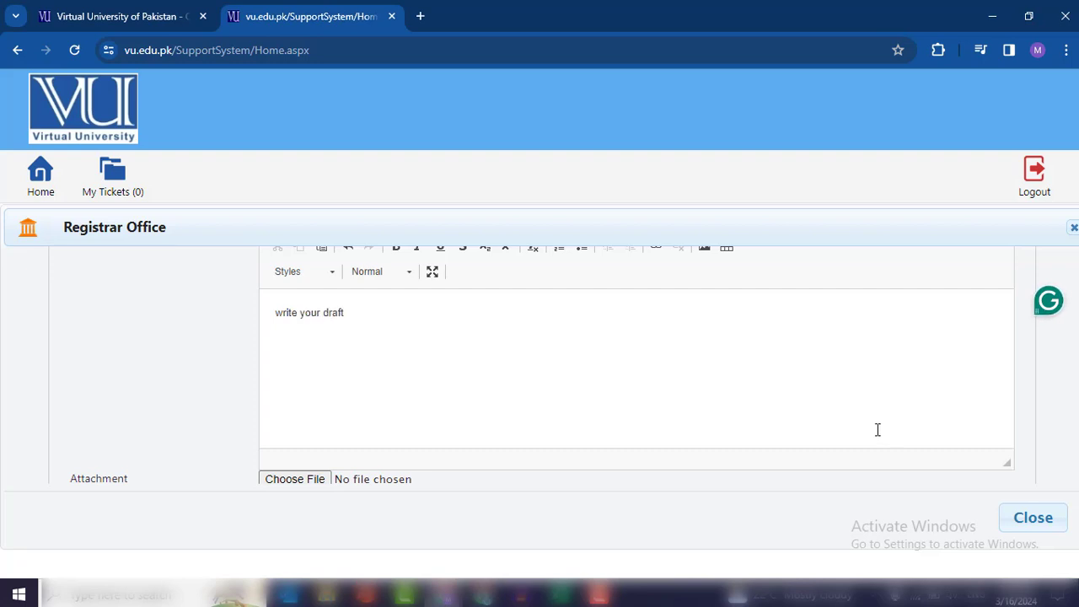
pyautogui.write(' here')
# Browse for a file to attach to the ticket, then close the file chooser without selecting one.
pyautogui.scroll(-1, 1065, 340)
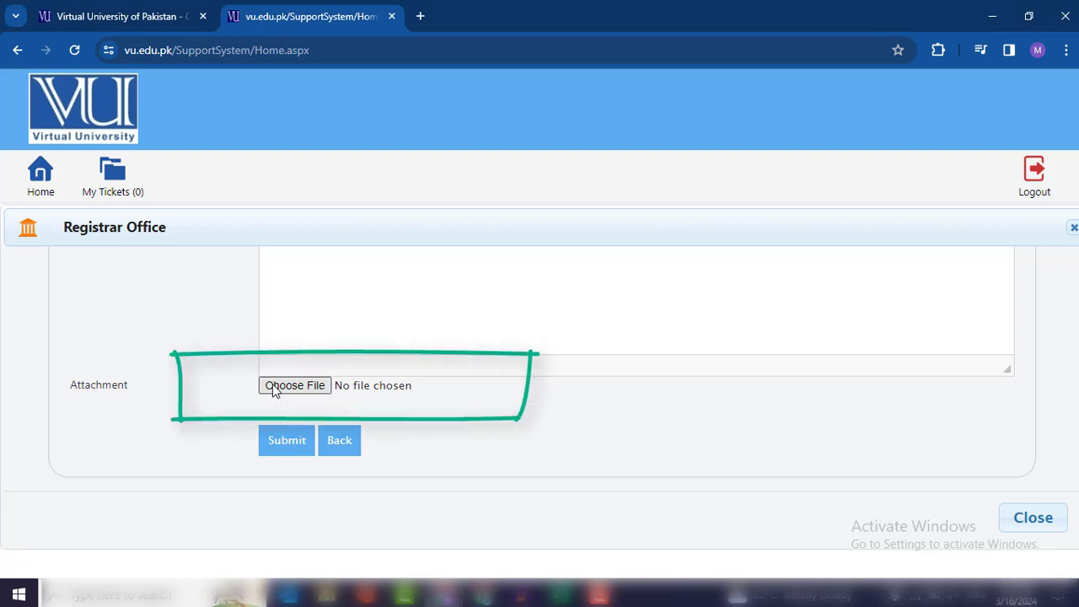
pyautogui.click(272, 389)
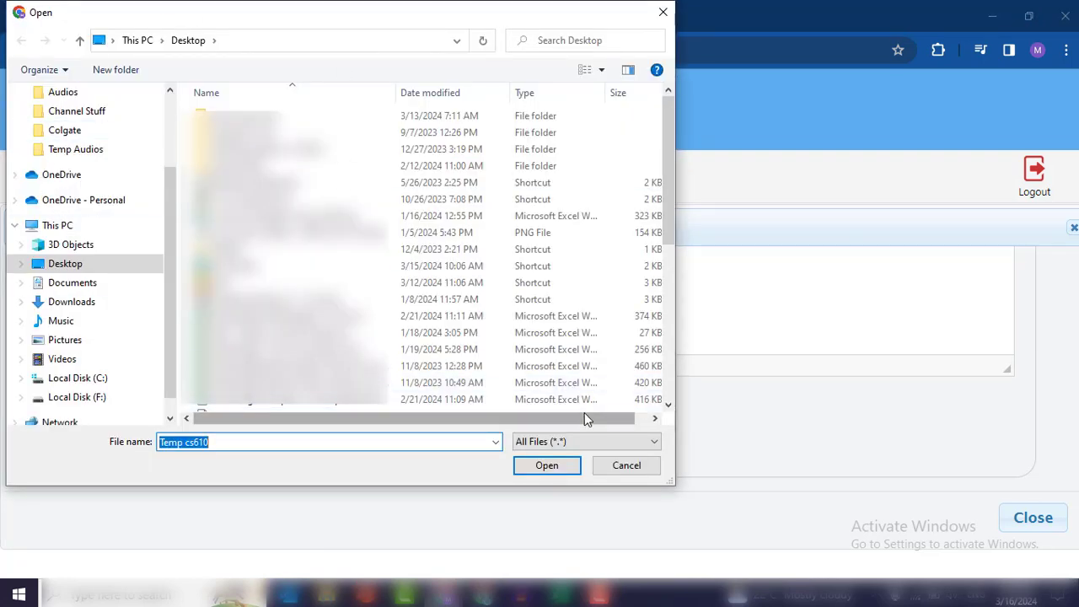
pyautogui.click(643, 471)
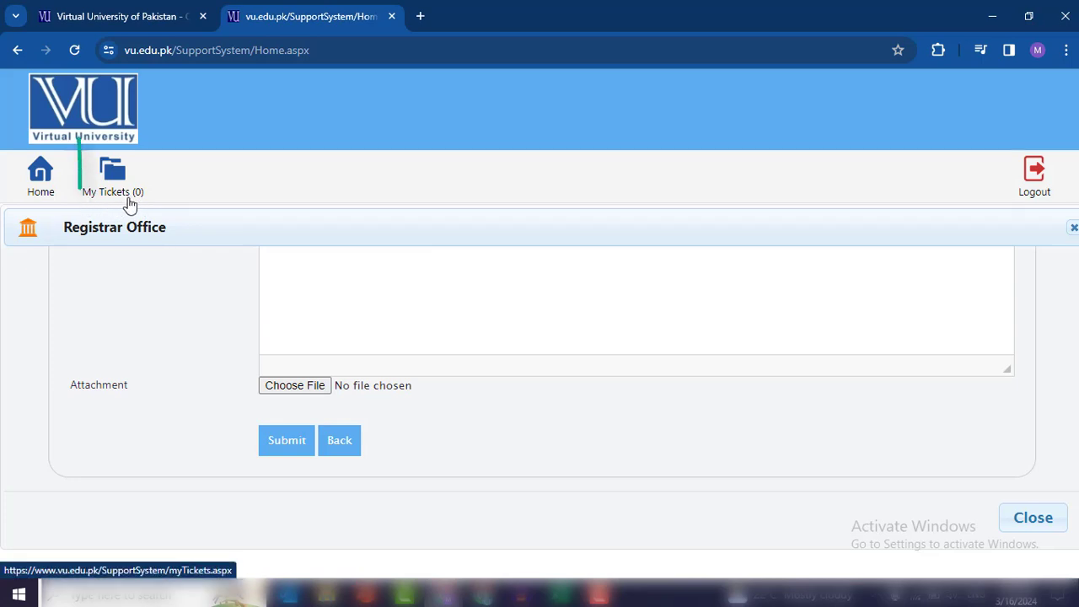
# Leave the ticket form for the My Tickets list and review its entries and status filter options.
pyautogui.click(40, 191)
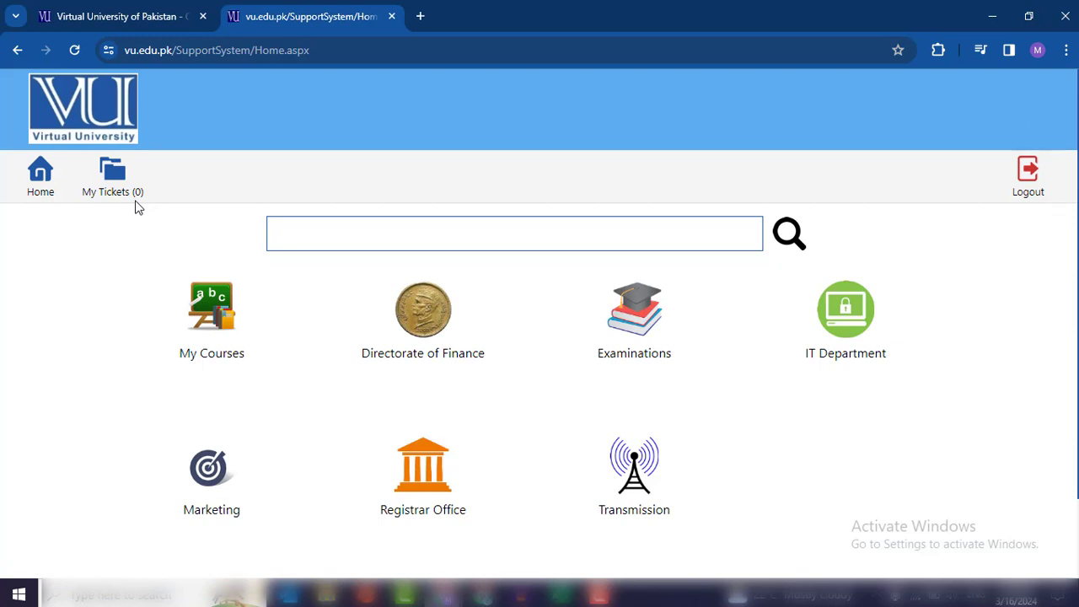
pyautogui.click(115, 187)
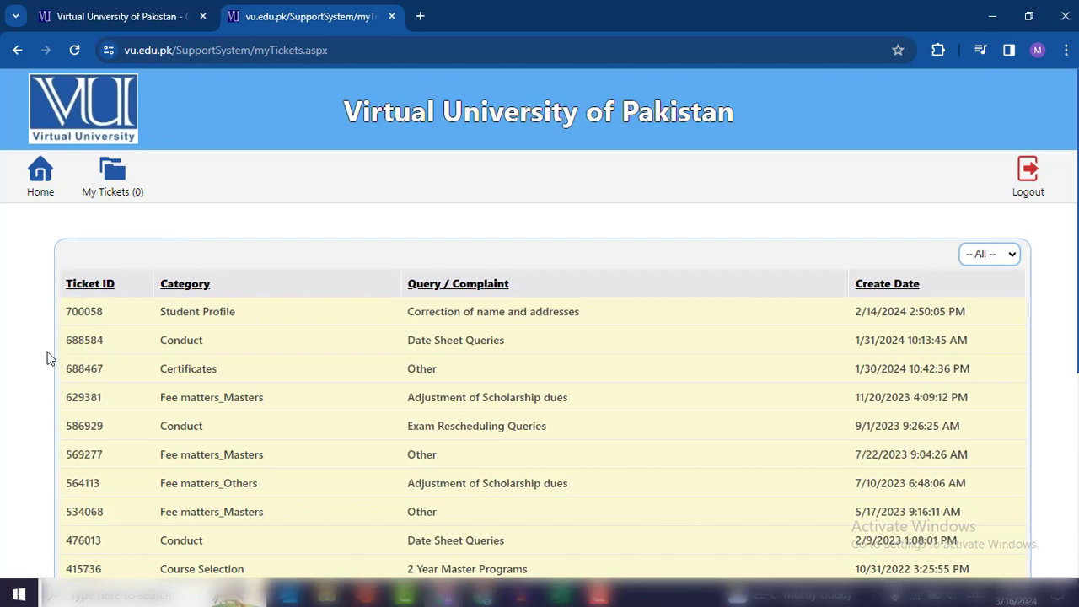
pyautogui.scroll(-3, 11, 374)
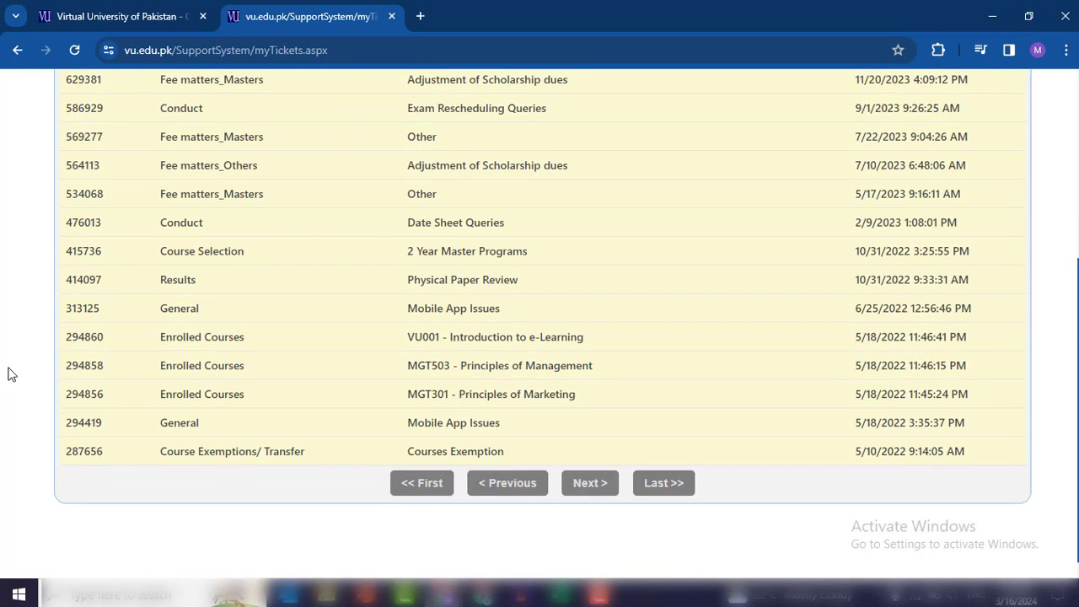
pyautogui.scroll(1, 11, 374)
pyautogui.scroll(1, 11, 374)
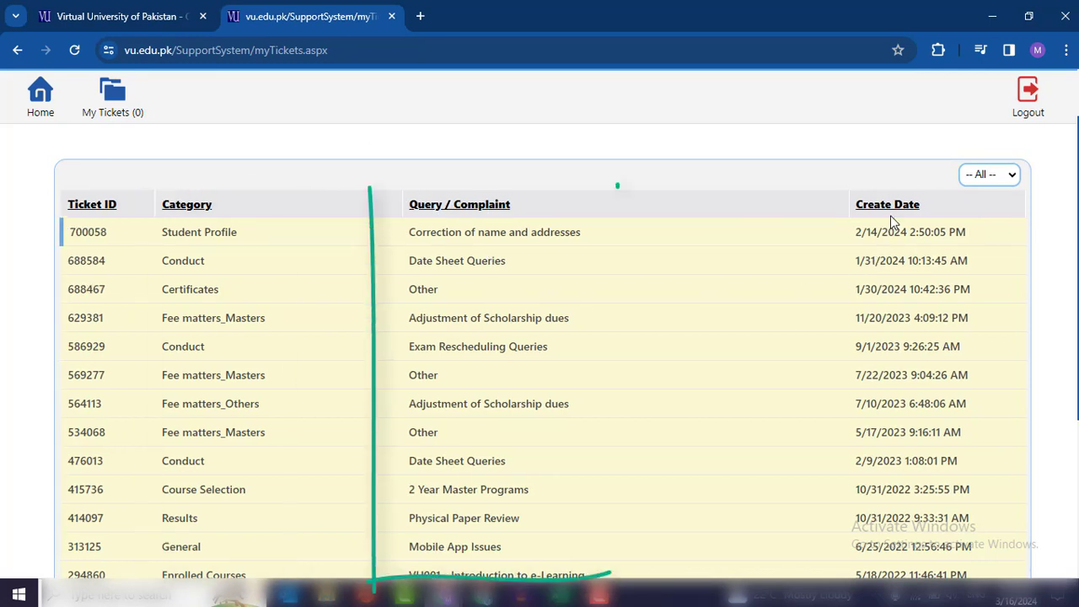
pyautogui.click(1011, 181)
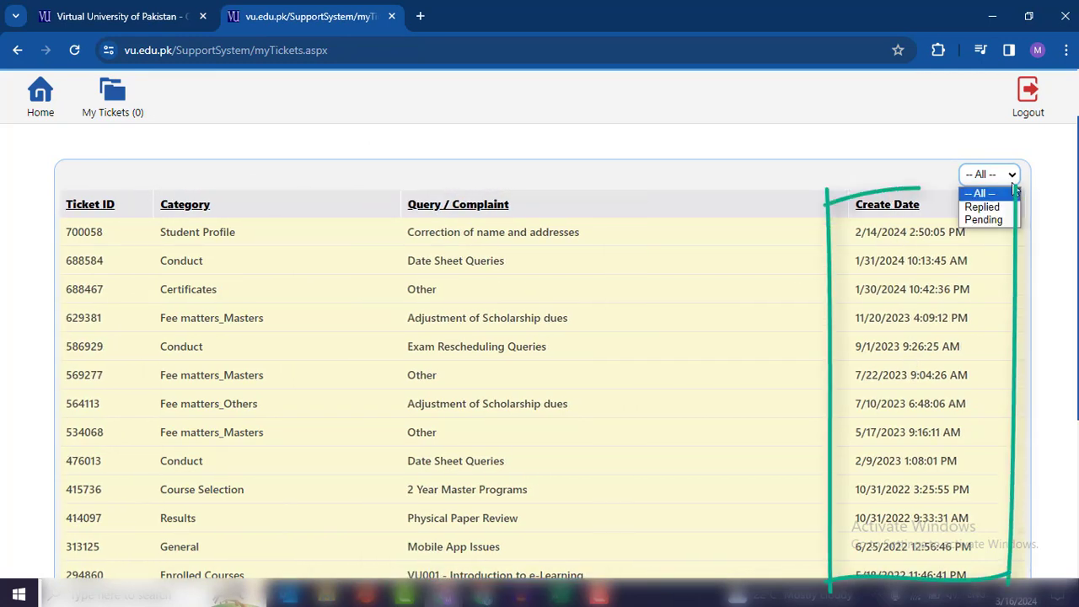